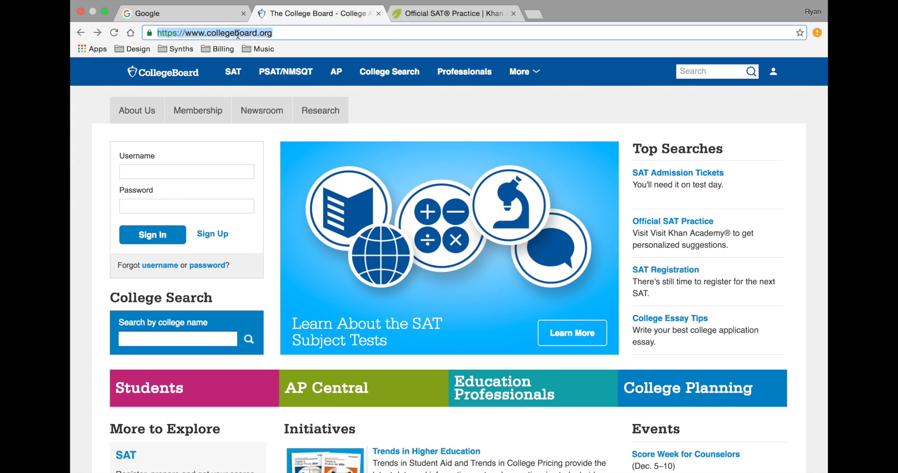
Start creating a new College Board account from the sign-in page
{"action": "left_click", "coordinate": [213, 235]}
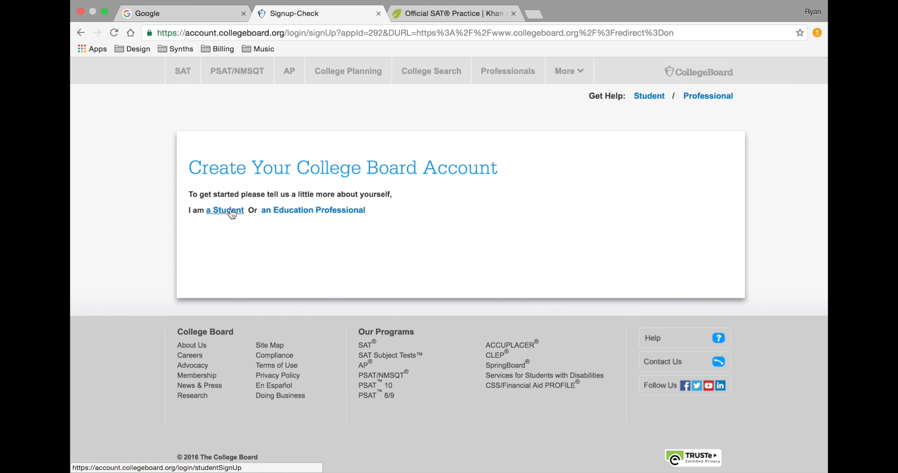
Choose 'a Student' and scroll the registration form down to the Terms & Conditions checkbox
{"action": "left_click", "coordinate": [232, 215]}
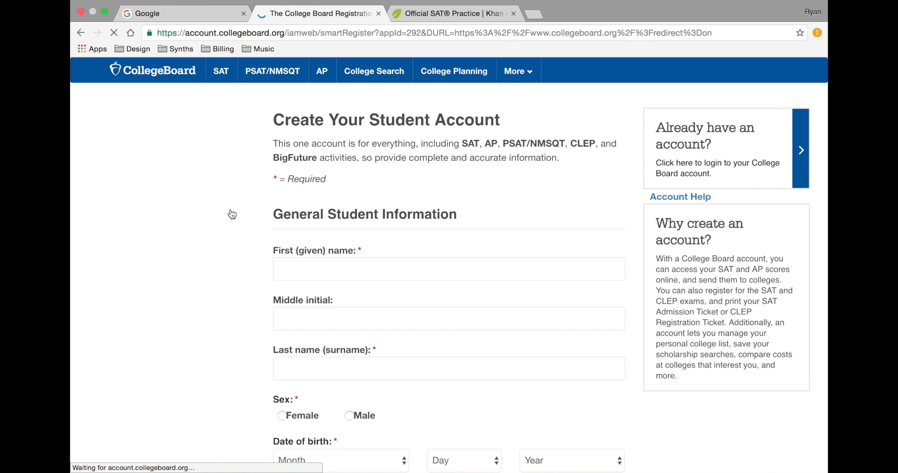
{"action": "scroll", "coordinate": [445, 341], "scroll_direction": "down", "scroll_amount": 3}
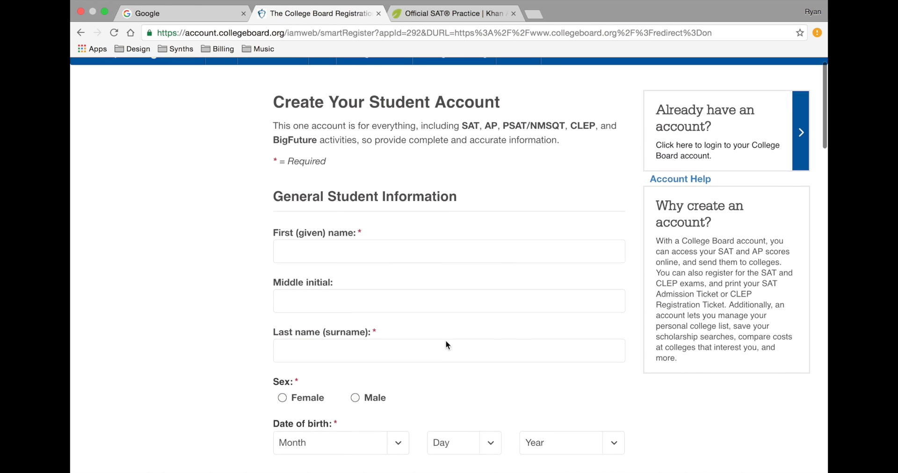
{"action": "scroll", "coordinate": [446, 342], "scroll_direction": "down", "scroll_amount": 2}
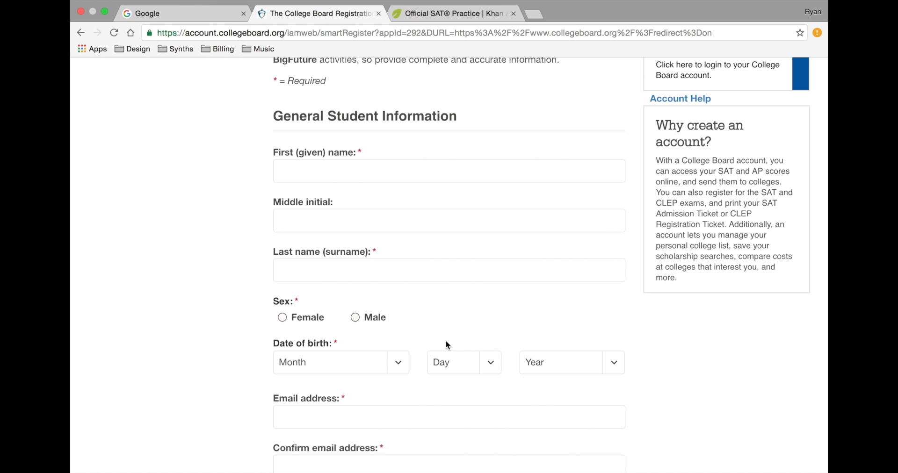
{"action": "scroll", "coordinate": [445, 341], "scroll_direction": "down", "scroll_amount": 5}
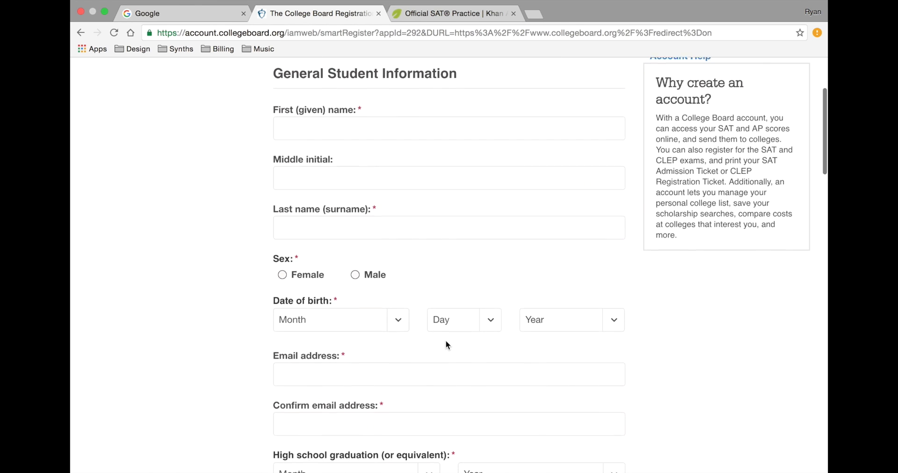
{"action": "scroll", "coordinate": [446, 341], "scroll_direction": "down", "scroll_amount": 10}
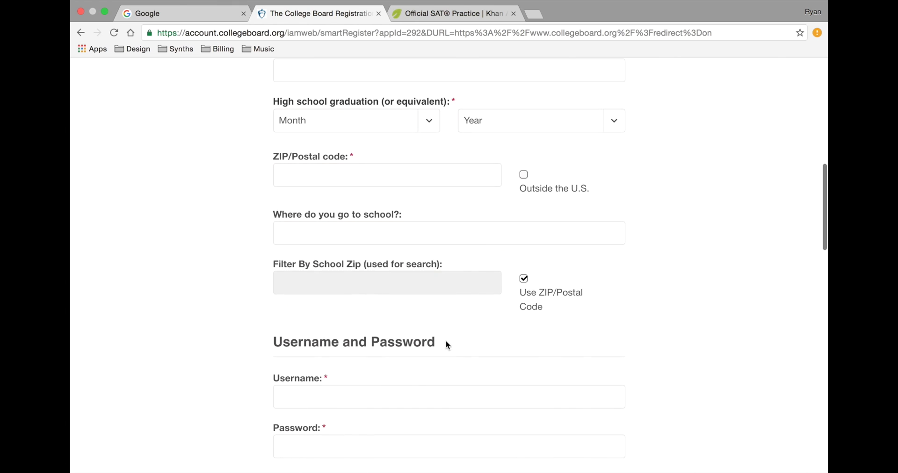
{"action": "scroll", "coordinate": [448, 346], "scroll_direction": "down", "scroll_amount": 1}
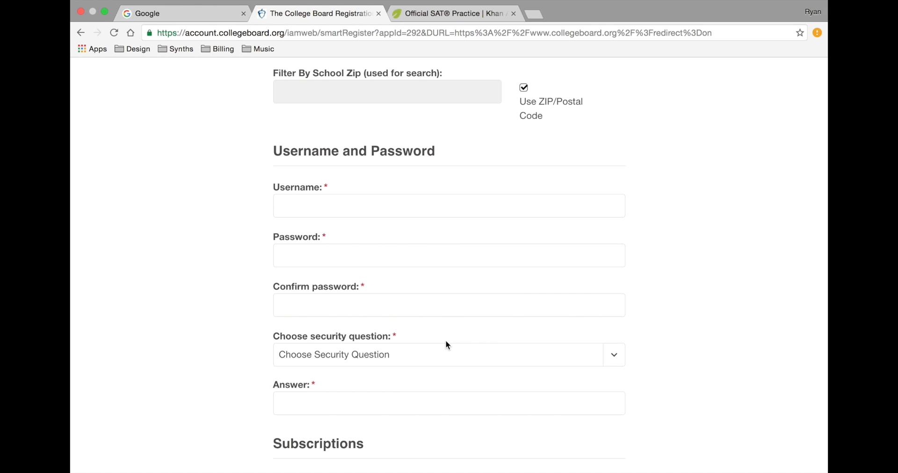
{"action": "scroll", "coordinate": [446, 344], "scroll_direction": "down", "scroll_amount": 8}
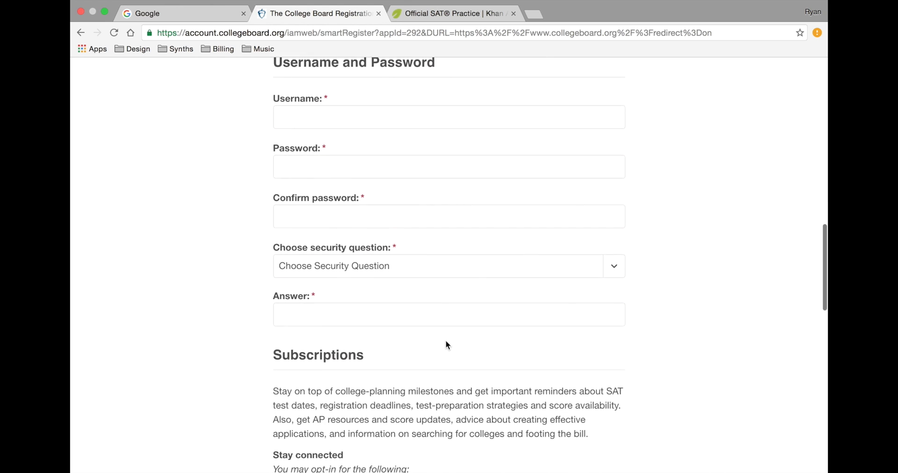
{"action": "scroll", "coordinate": [446, 344], "scroll_direction": "down", "scroll_amount": 5}
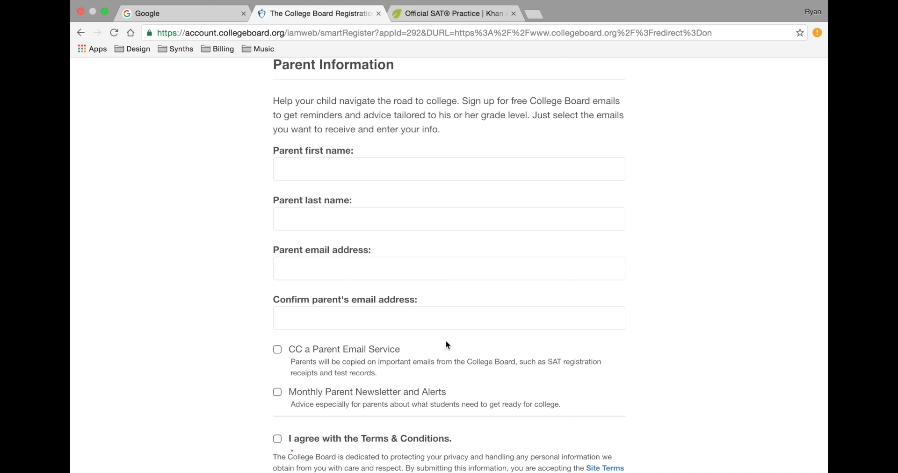
{"action": "scroll", "coordinate": [448, 346], "scroll_direction": "down", "scroll_amount": 5}
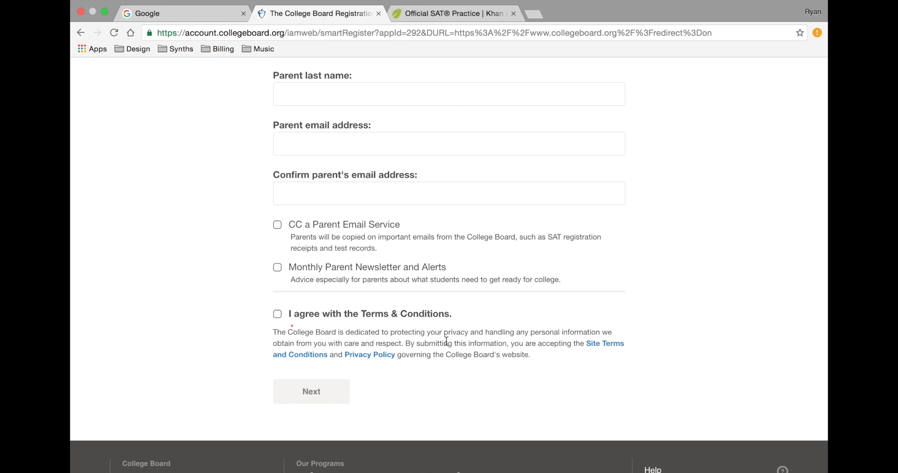
Submit the form, confirm first name, last name, sex and date of birth, and create the account
{"action": "left_click", "coordinate": [329, 396]}
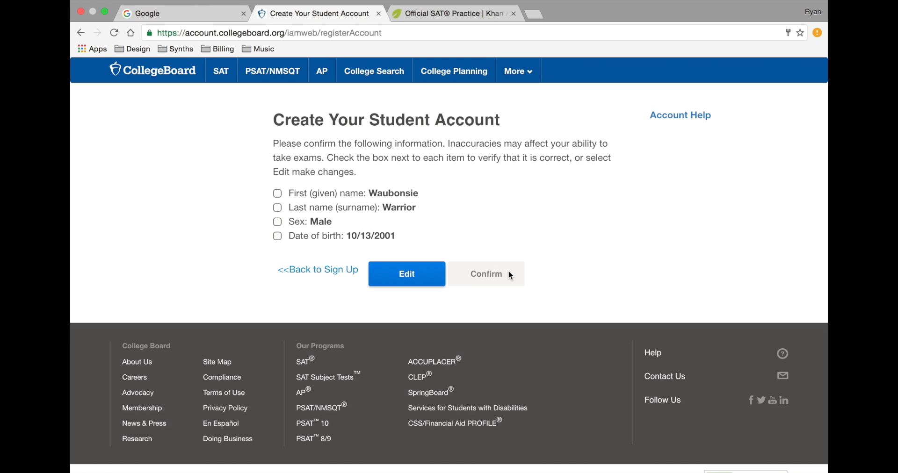
{"action": "left_click", "coordinate": [277, 195]}
{"action": "left_click", "coordinate": [278, 207]}
{"action": "left_click", "coordinate": [278, 222]}
{"action": "left_click", "coordinate": [279, 237]}
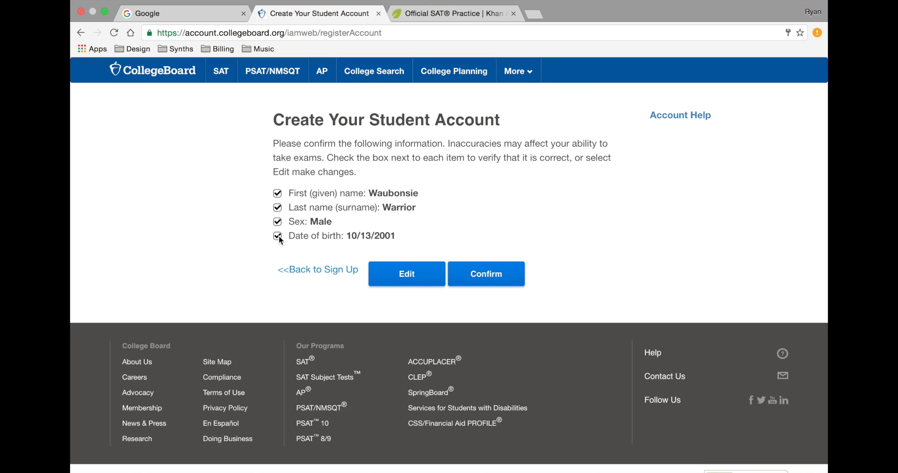
{"action": "left_click", "coordinate": [496, 278]}
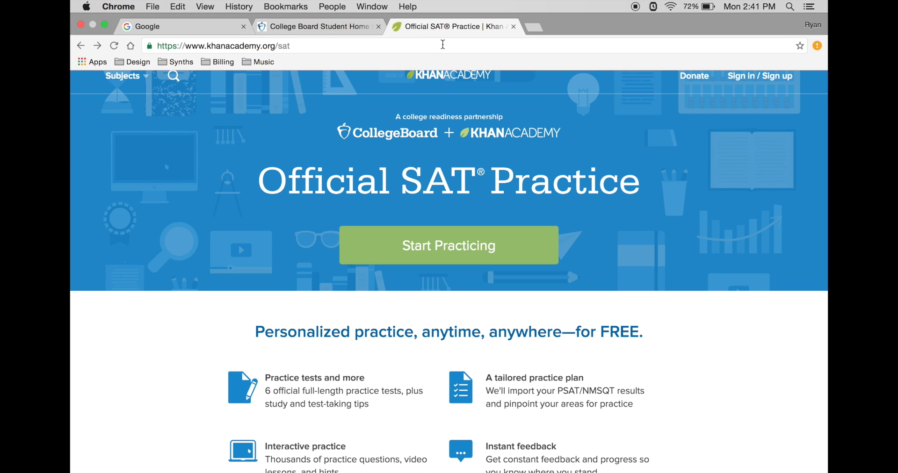
Go to satpractice.org and open its Sign in / Sign up page
{"action": "left_click", "coordinate": [444, 33]}
{"action": "type", "text": "satpractice."}
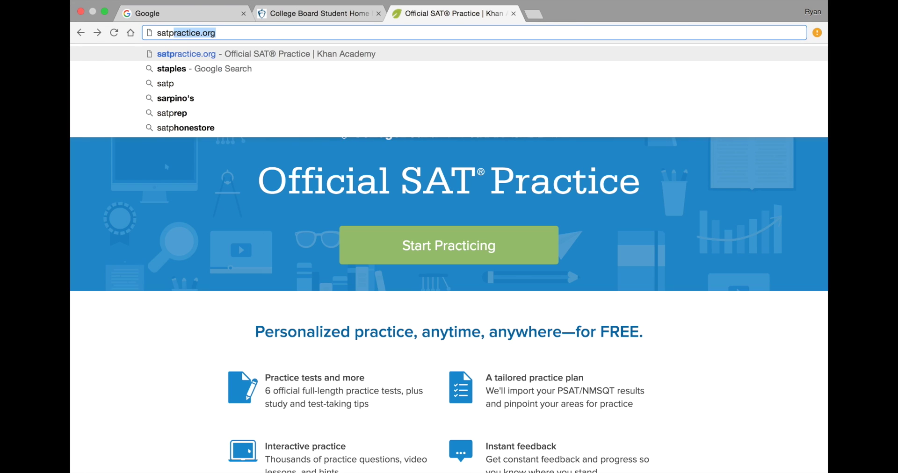
{"action": "type", "text": "or"}
{"action": "key", "text": "Return"}
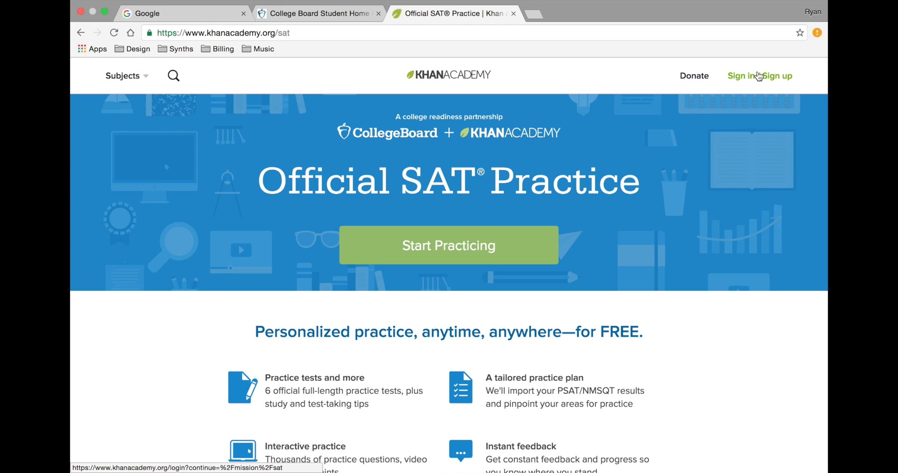
{"action": "left_click", "coordinate": [759, 76]}
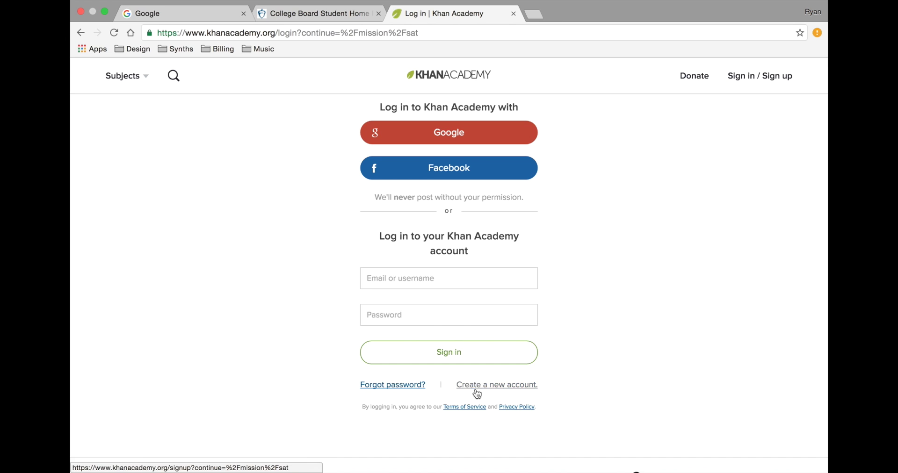
Log in with Google and pick option A to send CollegeBoard.org test results to Khan Academy
{"action": "left_click", "coordinate": [469, 133]}
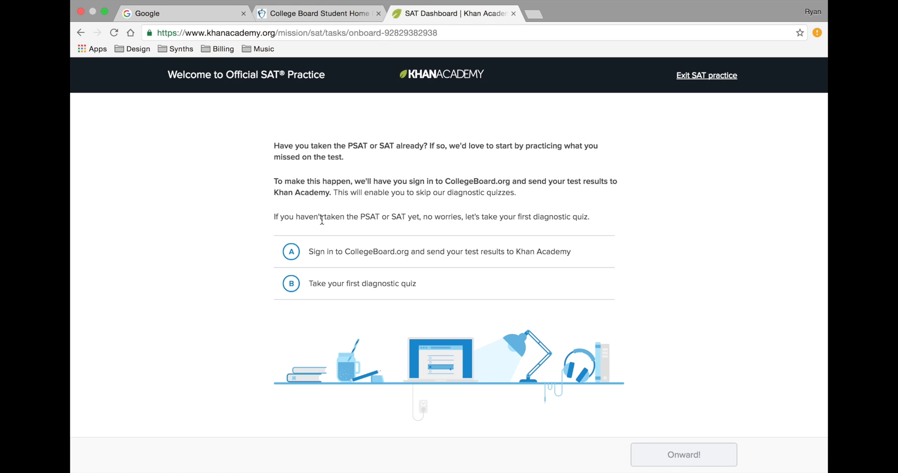
{"action": "left_click", "coordinate": [358, 258]}
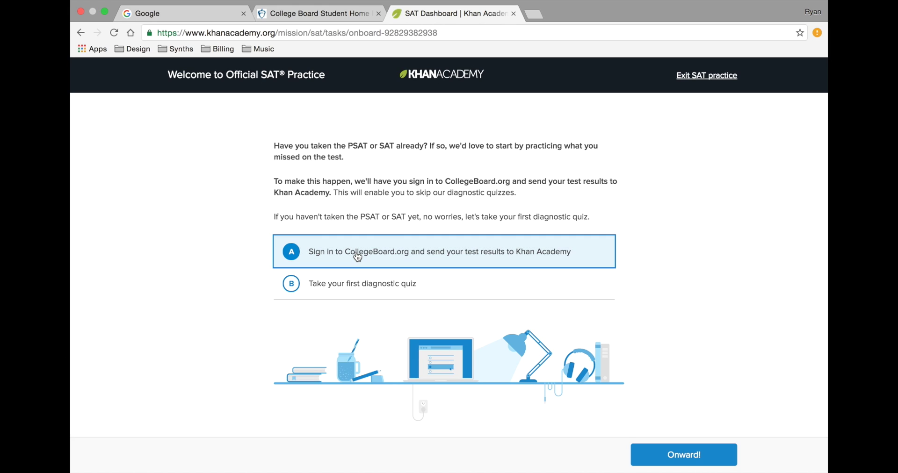
{"action": "left_click", "coordinate": [694, 460]}
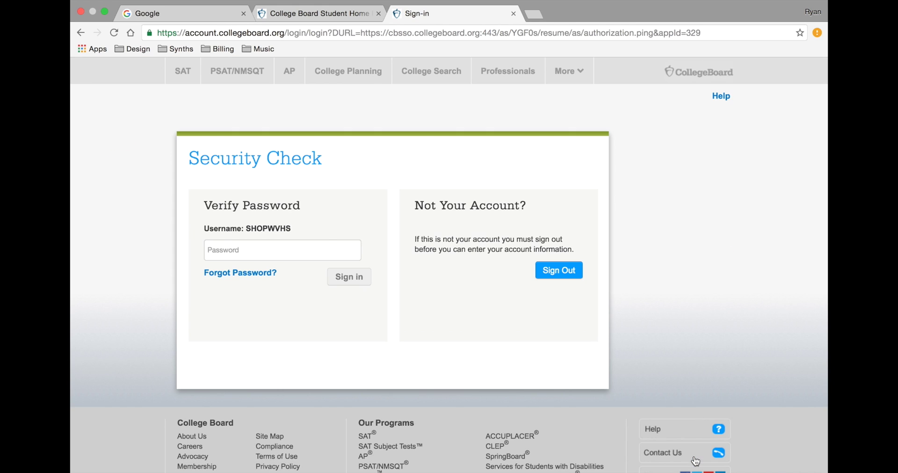
Enter the College Board account password to pass the security check
{"action": "left_click", "coordinate": [336, 252]}
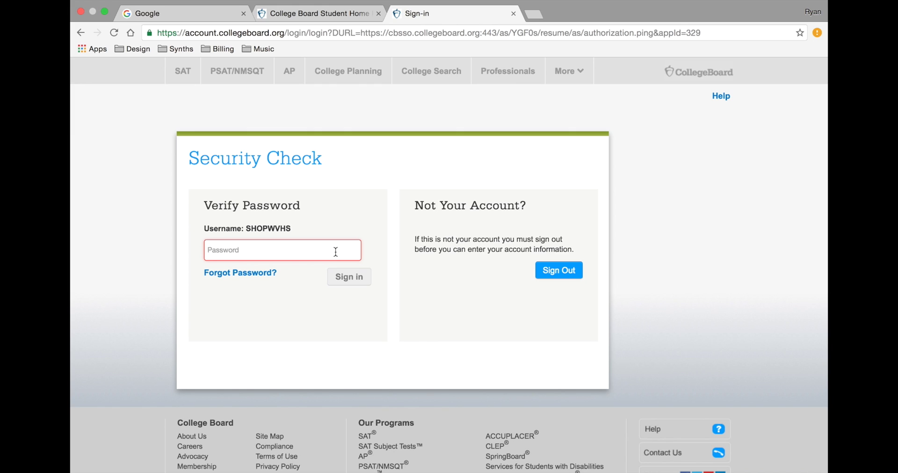
{"action": "type", "text": "•••••••"}
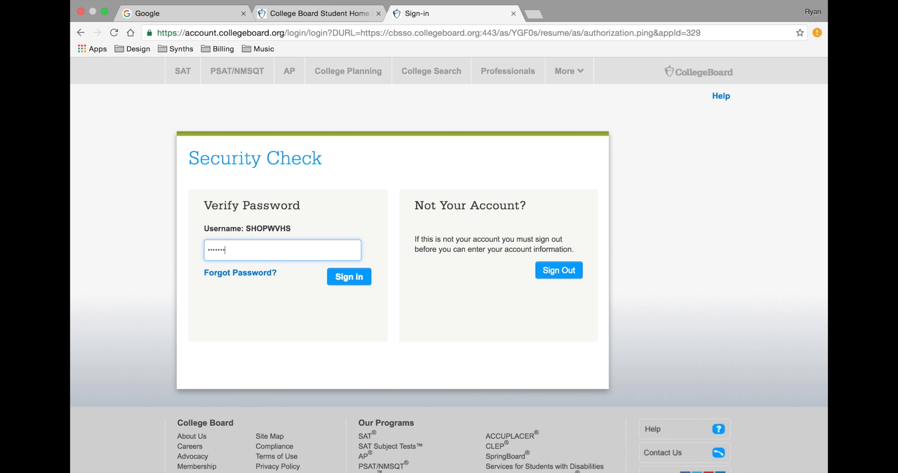
{"action": "type", "text": "••"}
{"action": "left_click", "coordinate": [355, 280]}
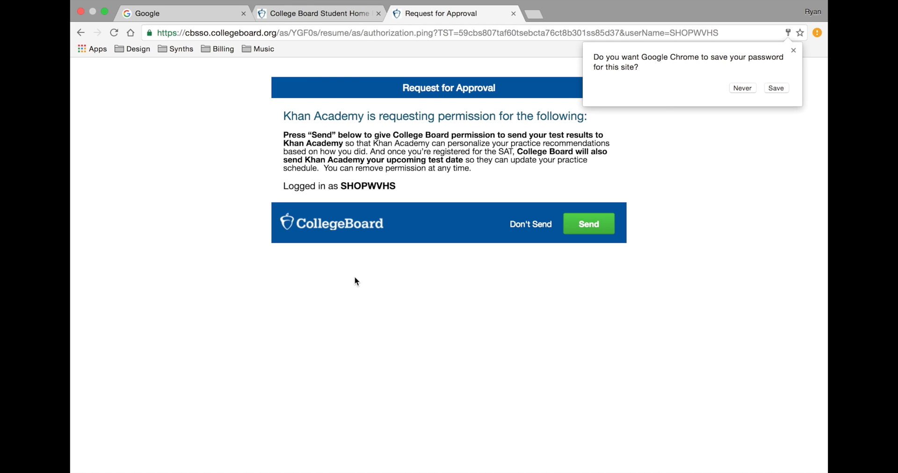
Approve sending College Board results and allow Khan Academy activity sharing
{"action": "left_click", "coordinate": [592, 225]}
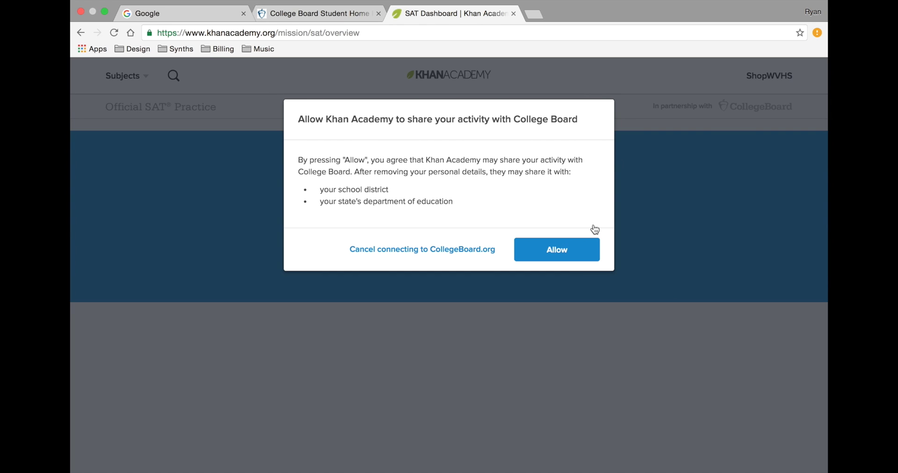
{"action": "left_click", "coordinate": [558, 255]}
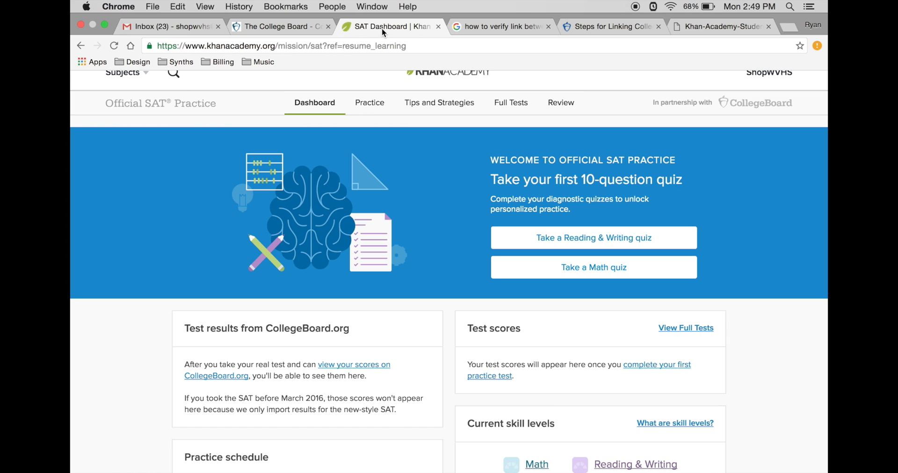
In the College Board tab, go from Account Settings to the partner applications list showing Khan Academy
{"action": "left_click", "coordinate": [295, 26]}
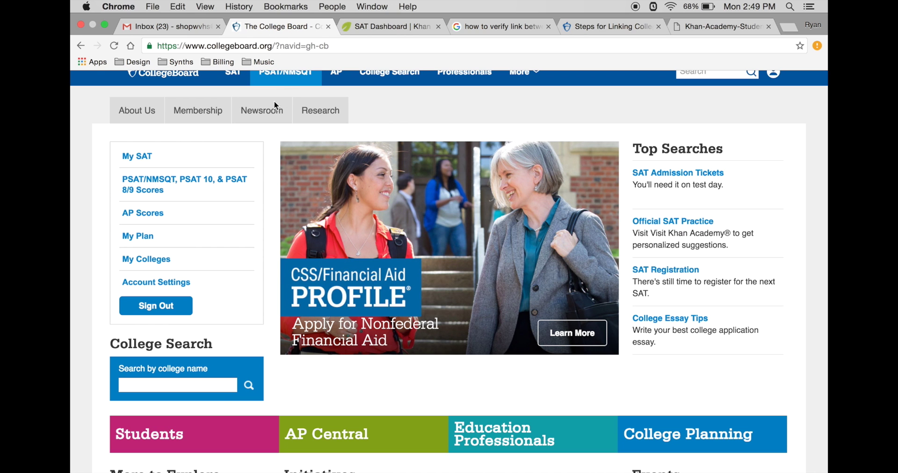
{"action": "left_click", "coordinate": [184, 286]}
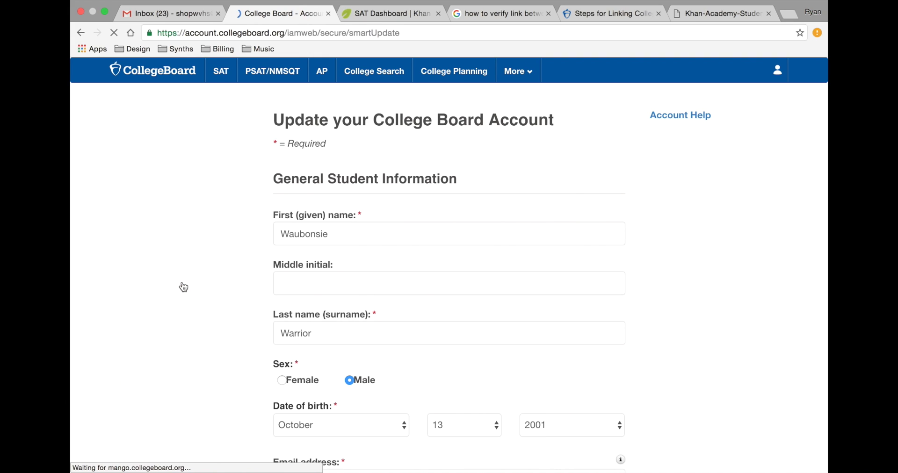
{"action": "left_click", "coordinate": [368, 323]}
{"action": "scroll", "coordinate": [369, 323], "scroll_direction": "down", "scroll_amount": 7}
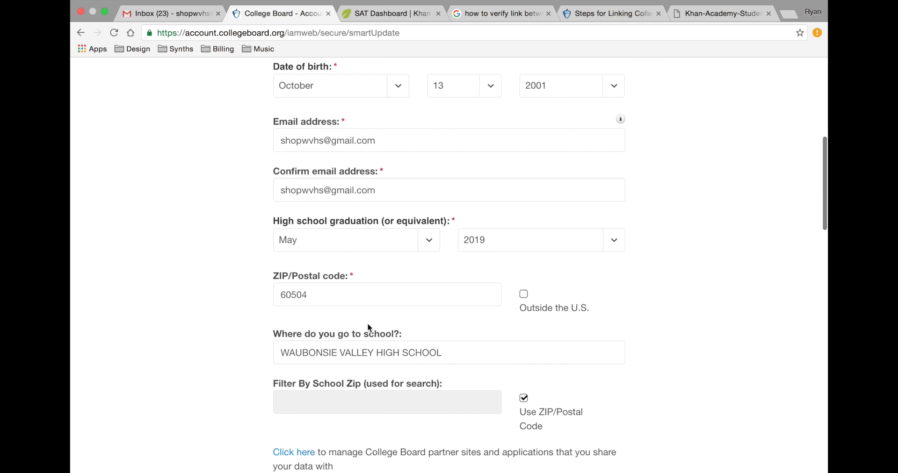
{"action": "scroll", "coordinate": [368, 324], "scroll_direction": "down", "scroll_amount": 4}
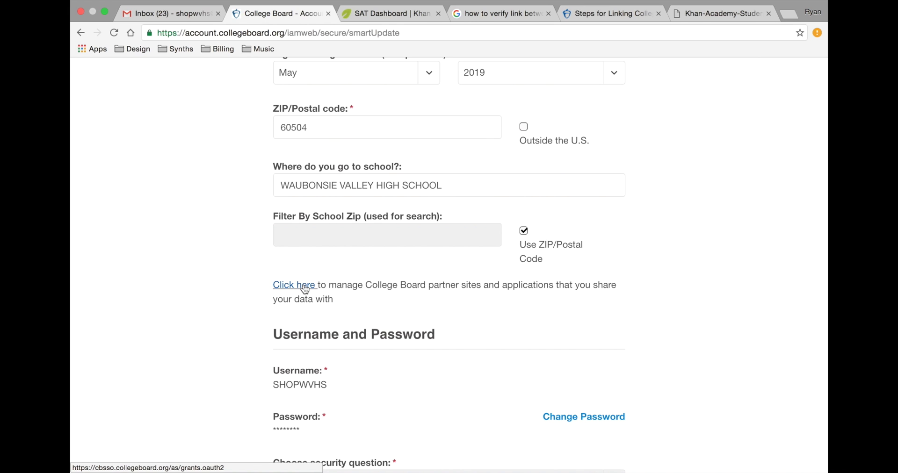
{"action": "left_click", "coordinate": [305, 288]}
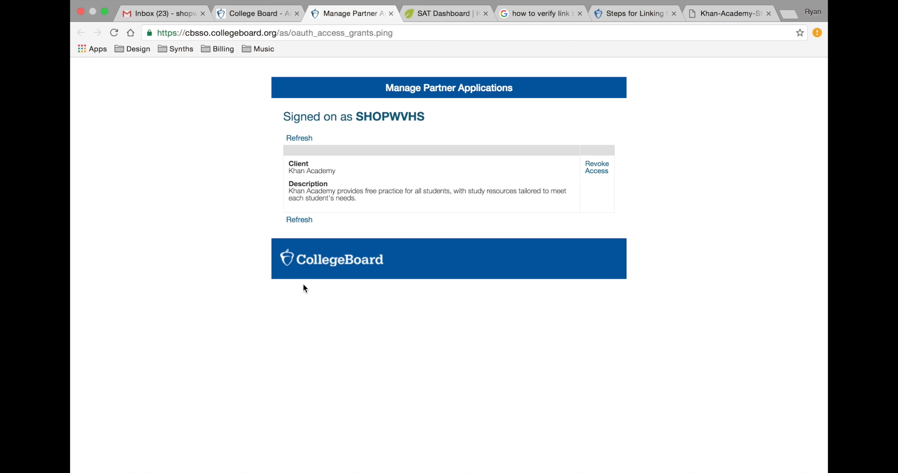